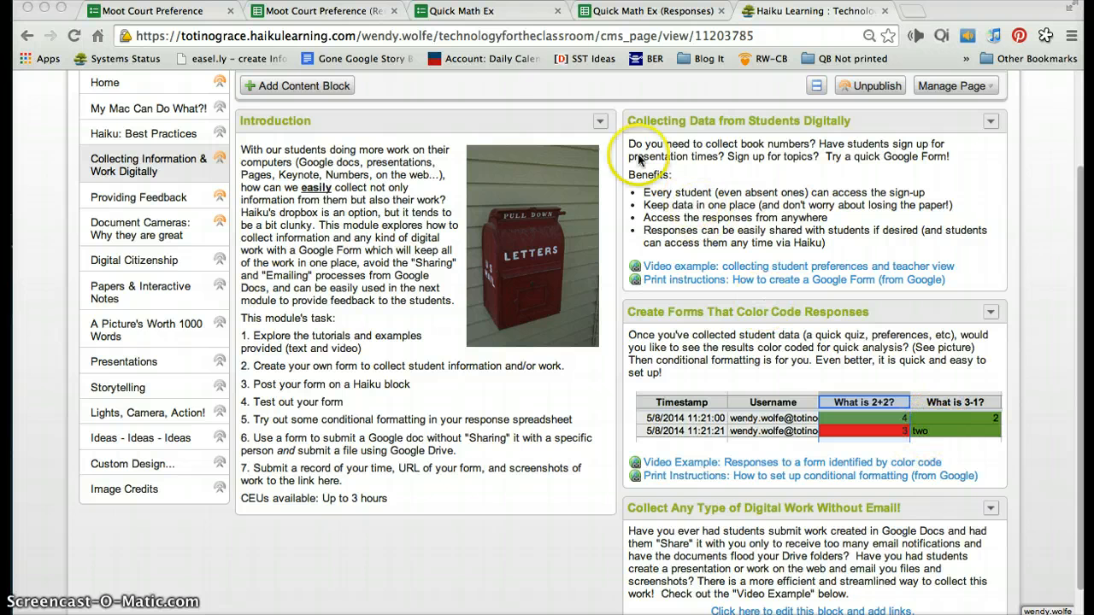
Step: Look over the Quick Math Ex and Moot Court Preference forms and open the Moot Court Preference responses spreadsheet
left_click(487, 13)
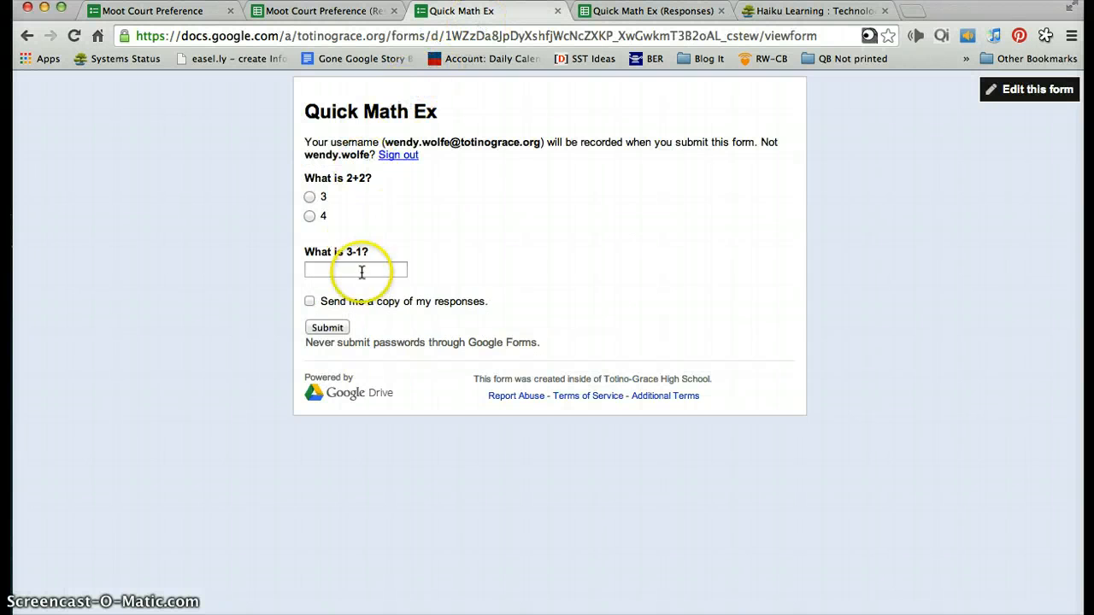
left_click(152, 12)
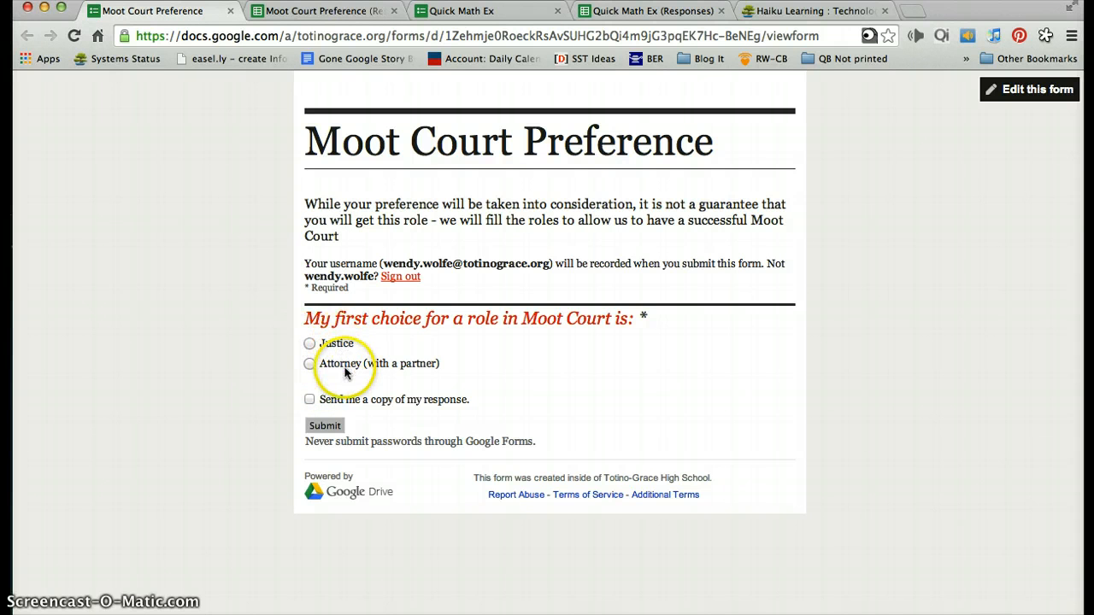
left_click(325, 12)
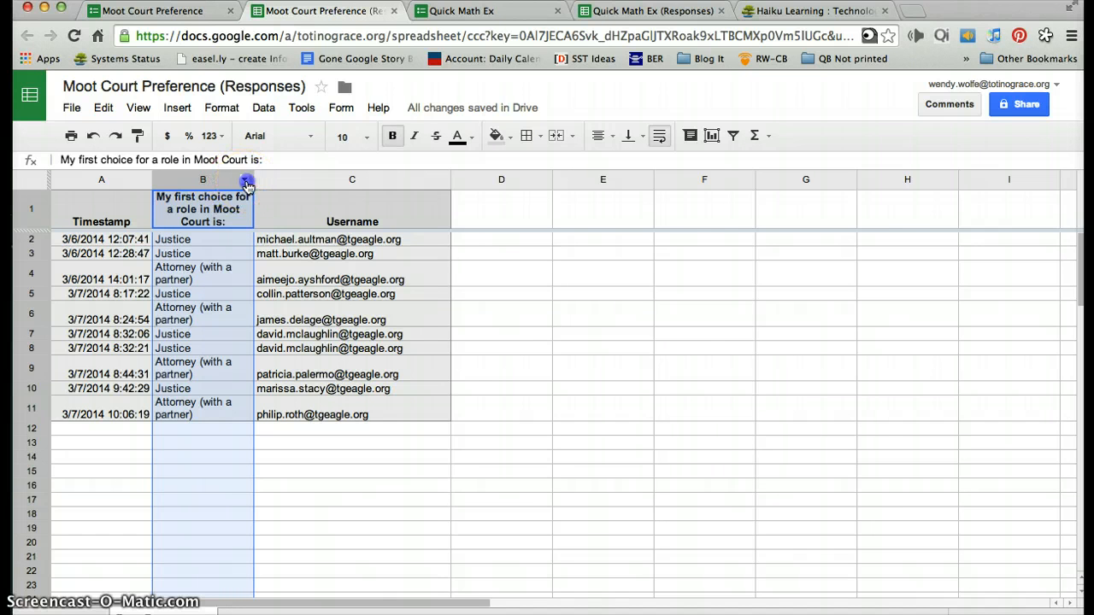
Step: Set up a conditional formatting rule on column B giving cells whose text contains "Attorney" an orange background
left_click(246, 183)
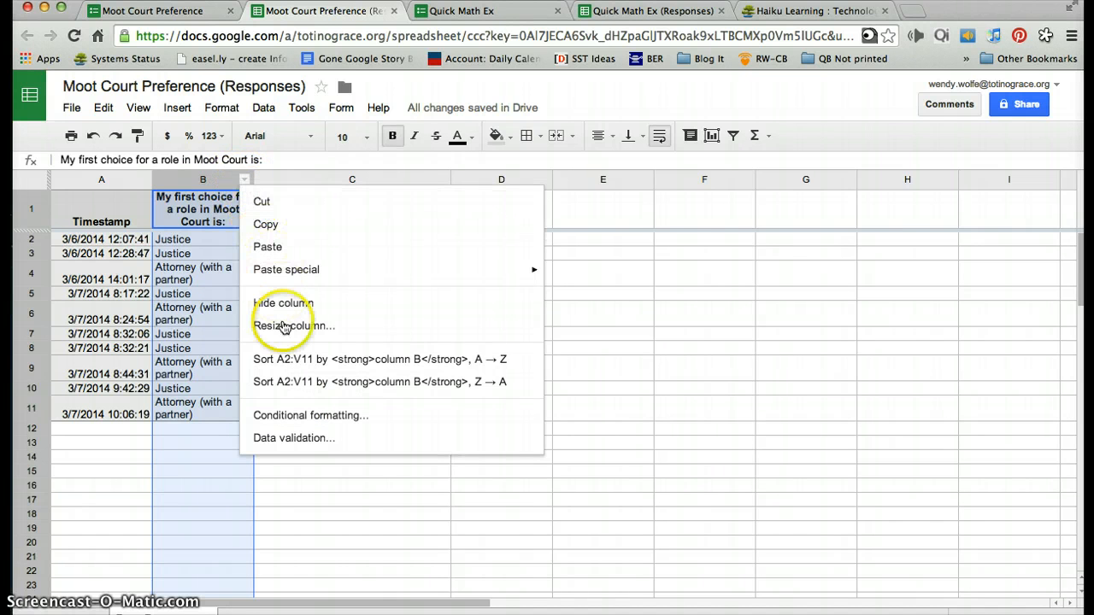
left_click(299, 415)
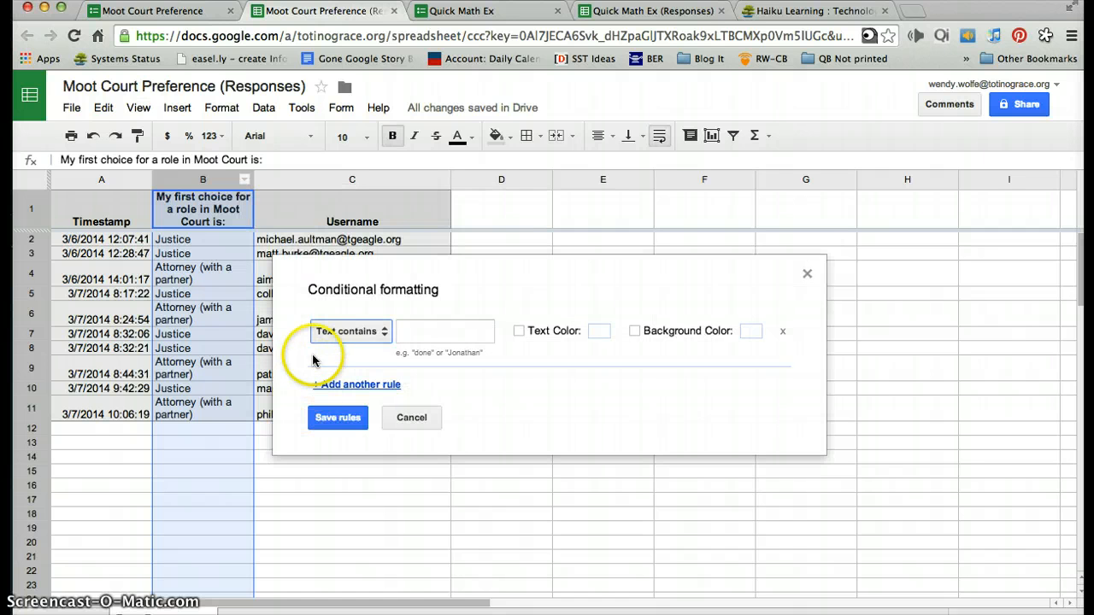
left_click(381, 332)
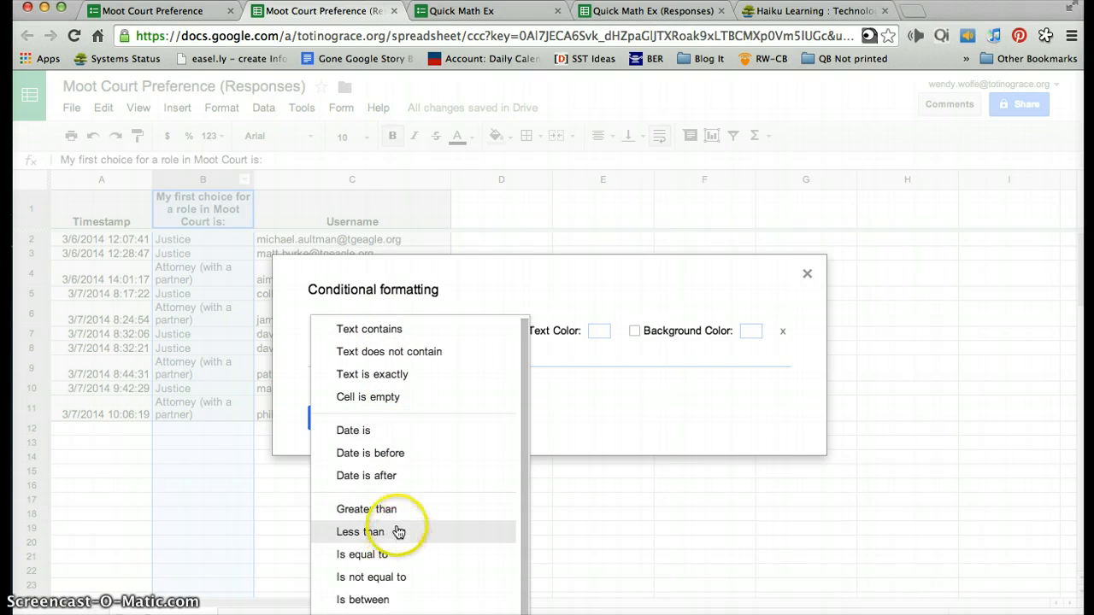
left_click(398, 329)
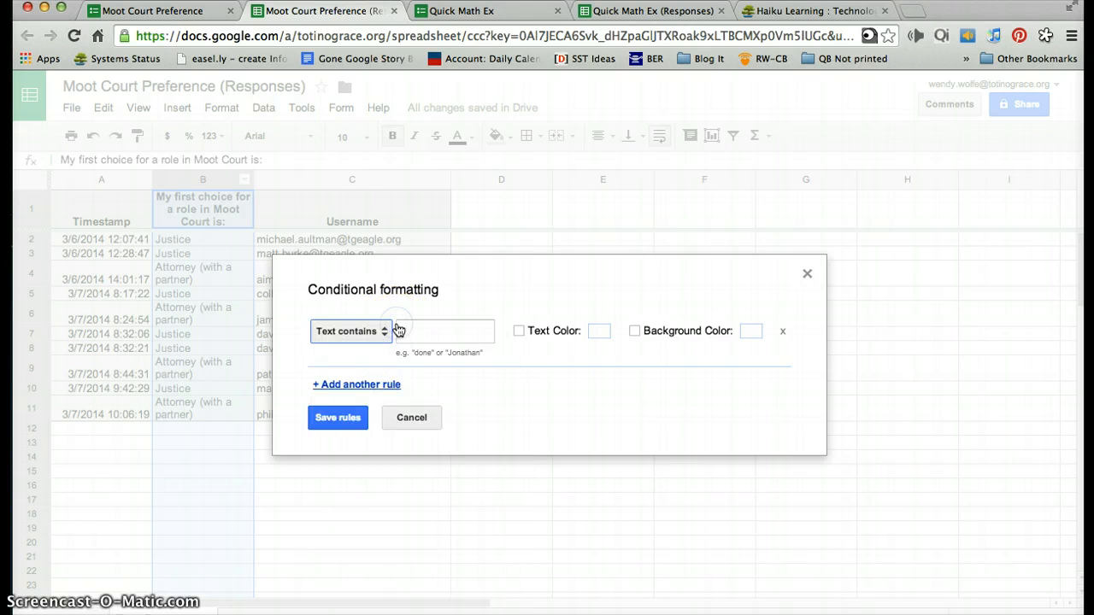
left_click(424, 328)
left_click(423, 329)
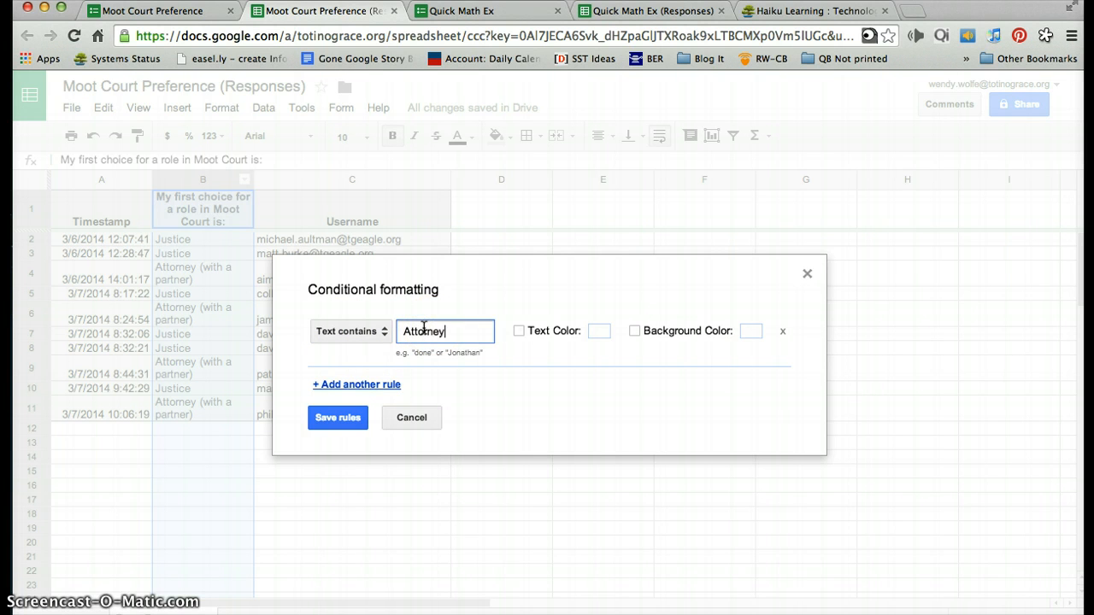
left_click(634, 332)
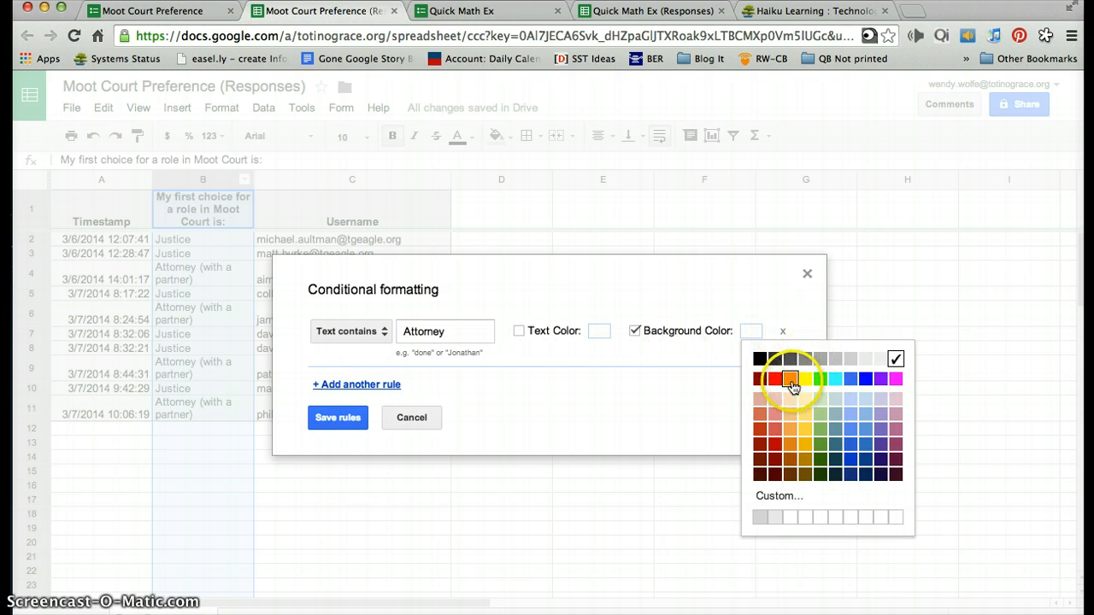
left_click(789, 379)
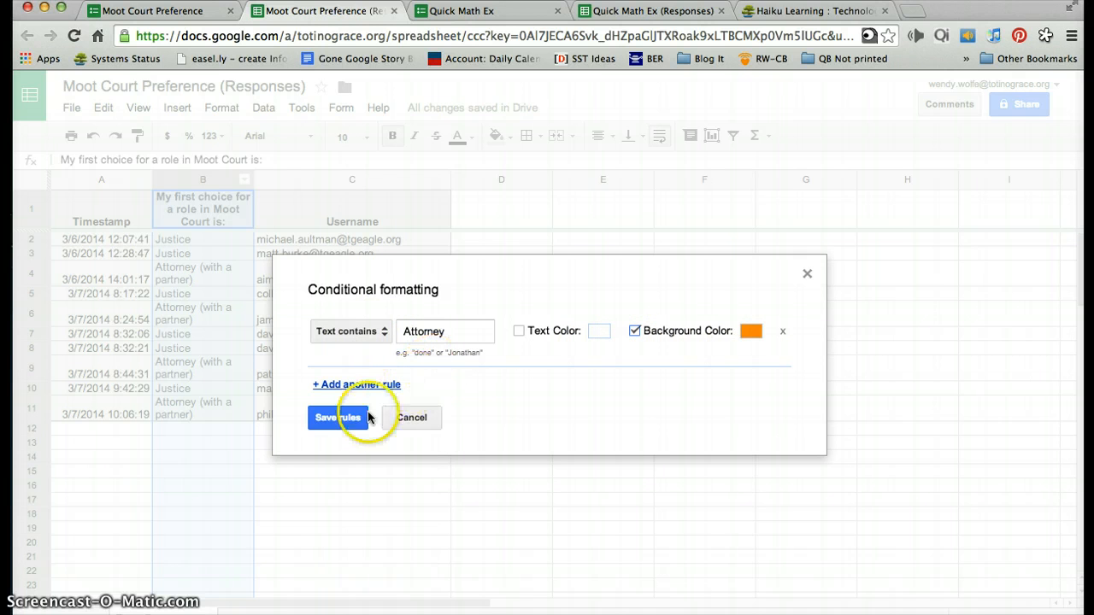
left_click(359, 386)
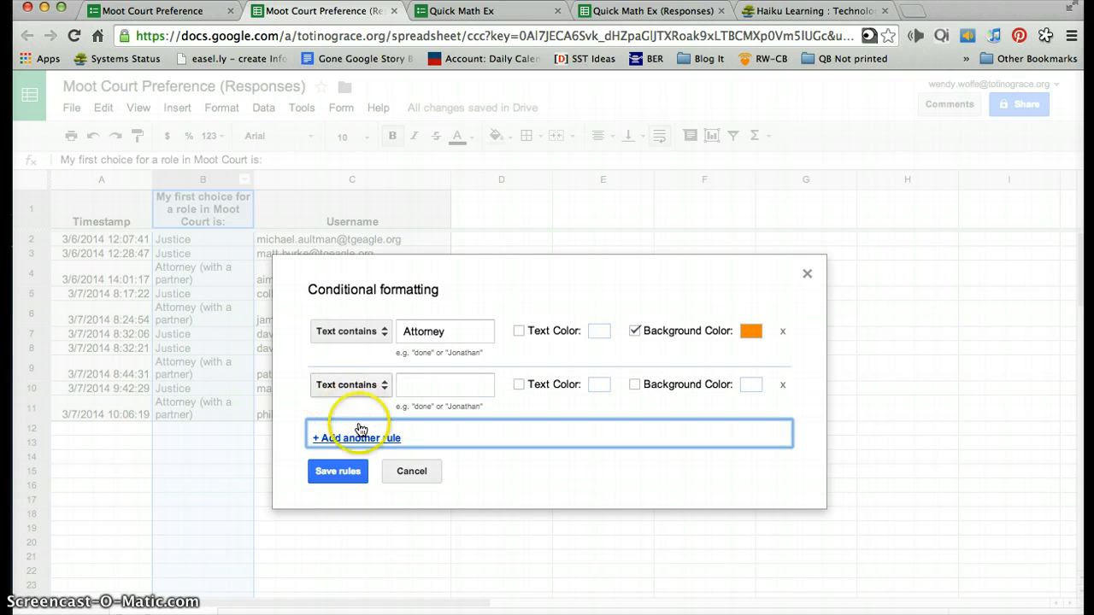
left_click(375, 388)
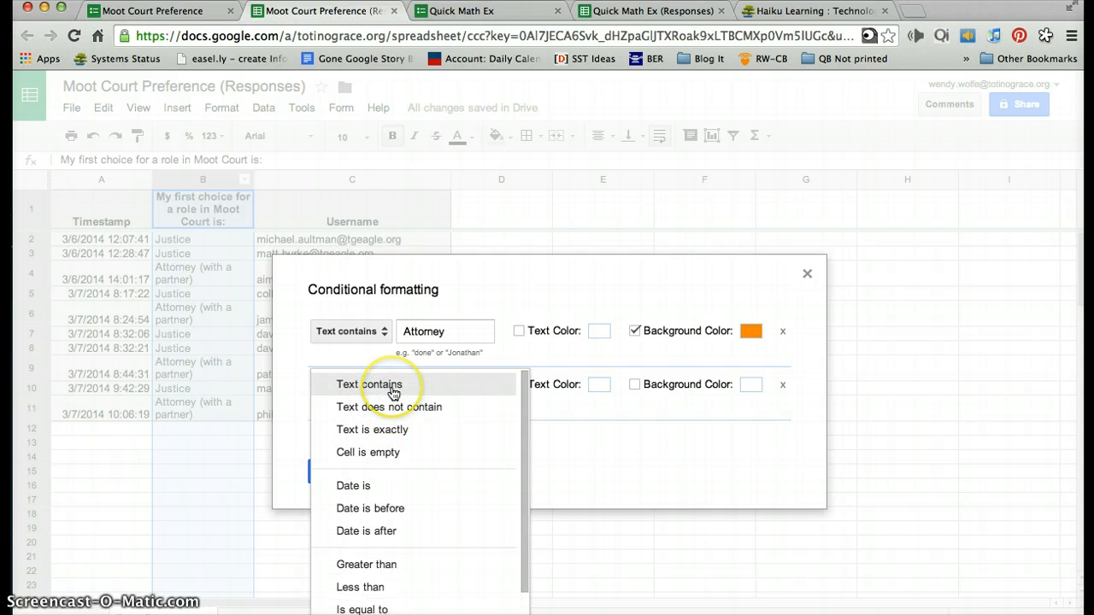
left_click(547, 439)
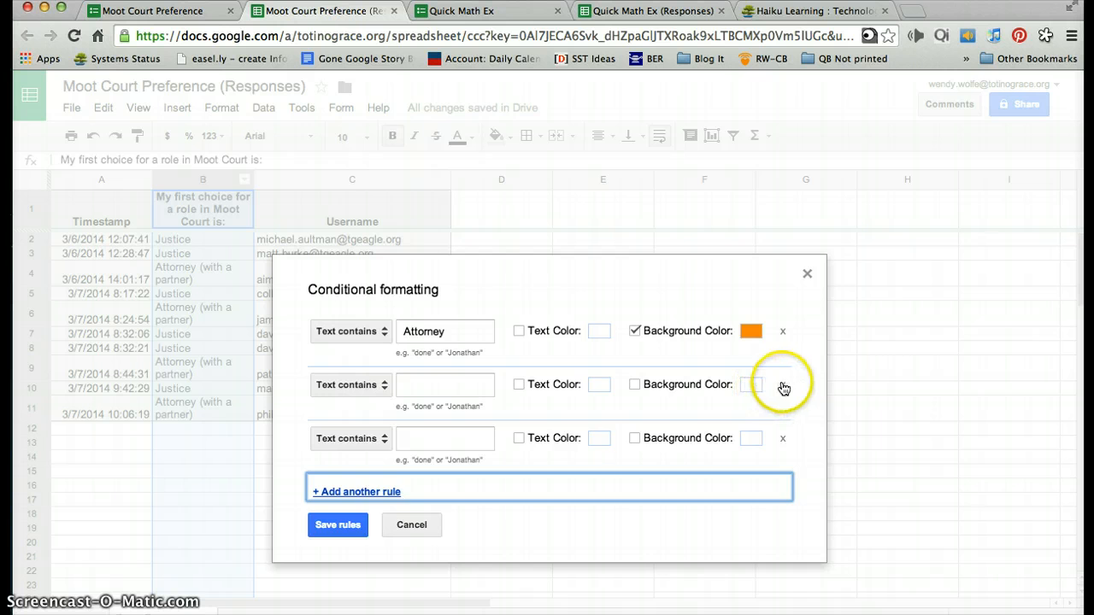
left_click(782, 386)
left_click(782, 386)
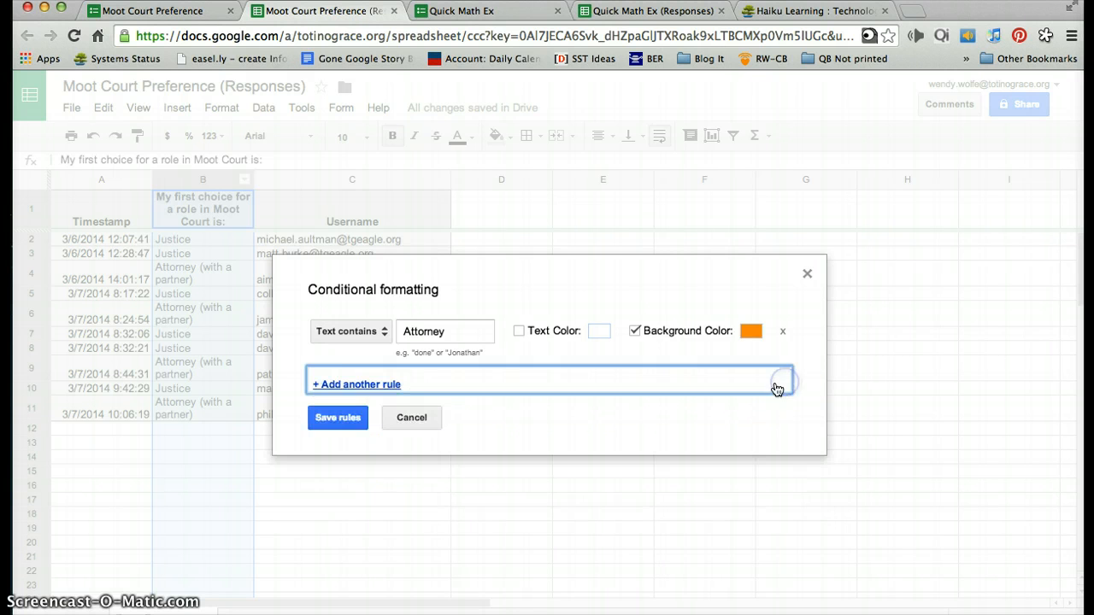
Step: Save the conditional formatting rule for the Moot Court role column
left_click(338, 417)
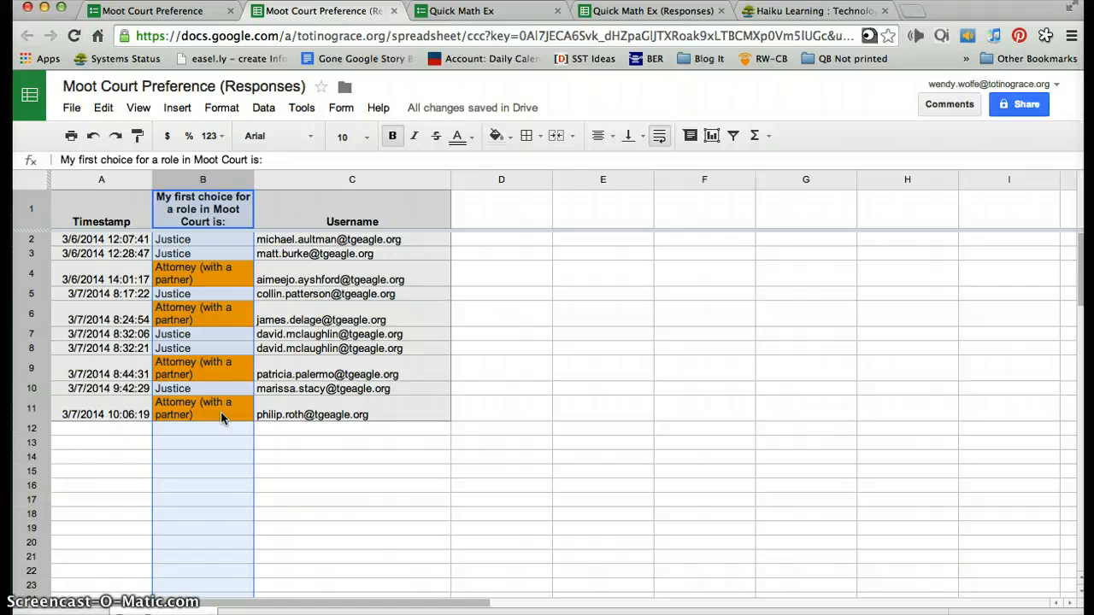
Step: In the Quick Math Ex form, answer the question "What is 3-1?" with the word "two"
left_click(481, 12)
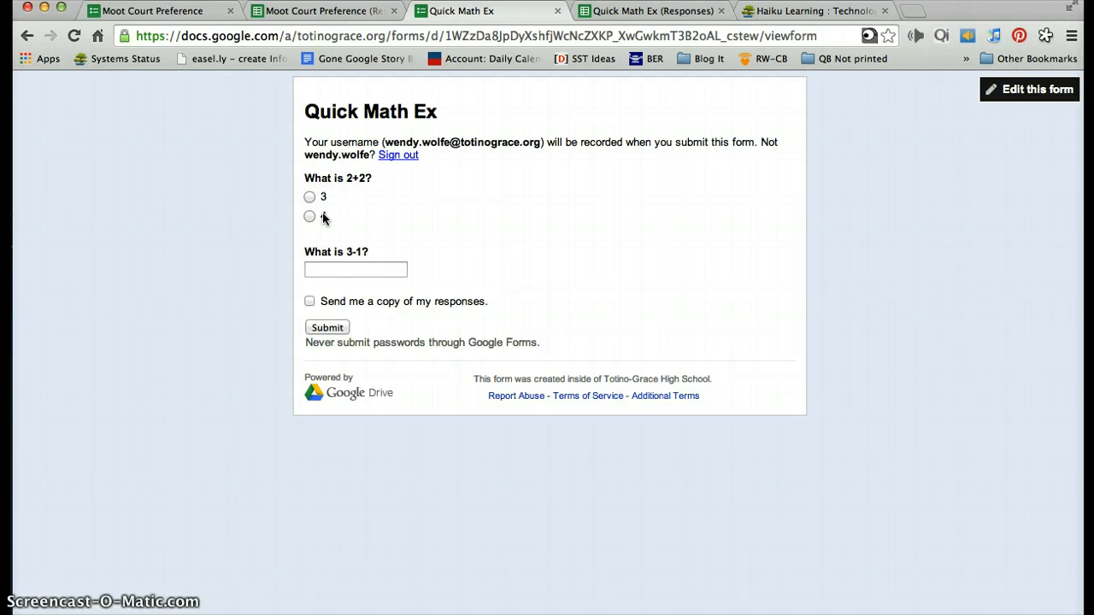
left_click(354, 270)
type("2")
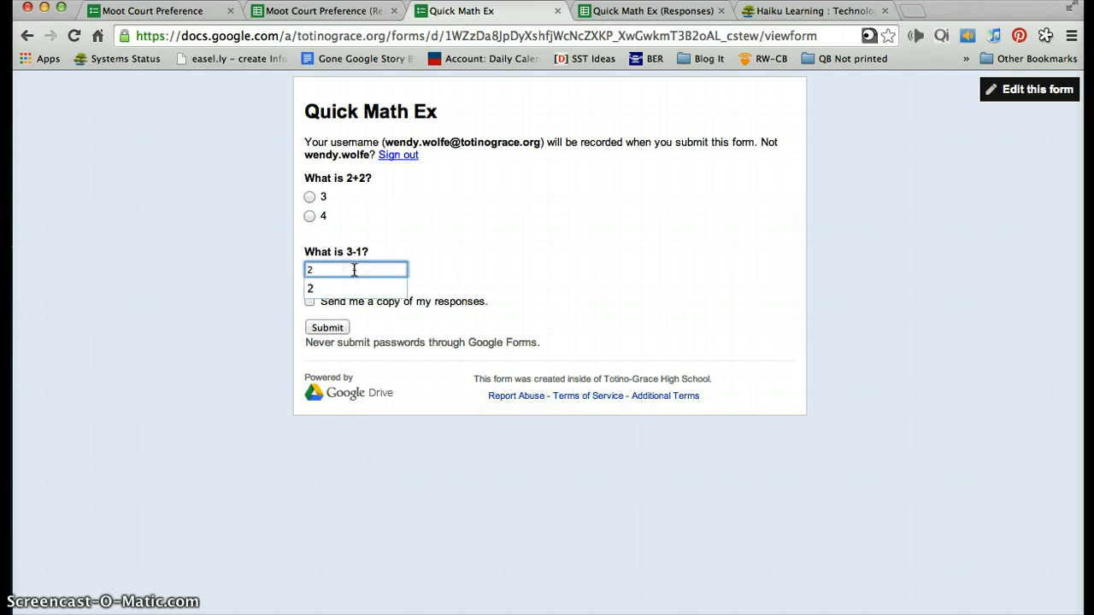
key("BackSpace")
type("two")
left_click(451, 221)
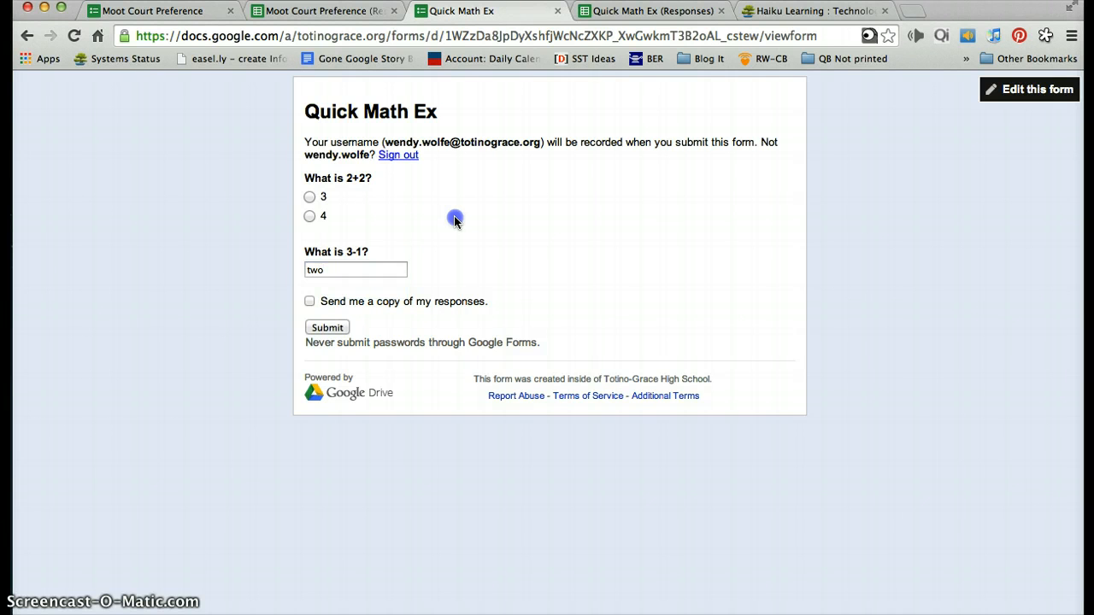
Step: In the Quick Math Ex responses, set up a rule on the "What is 2+2?" column giving text containing 4 a green background
left_click(666, 11)
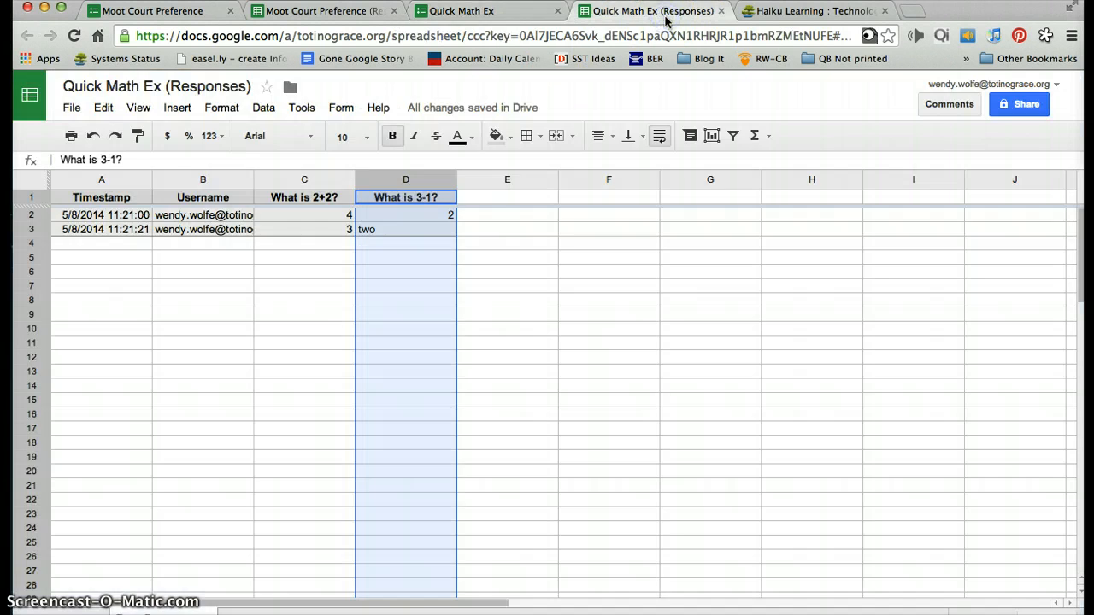
left_click(347, 181)
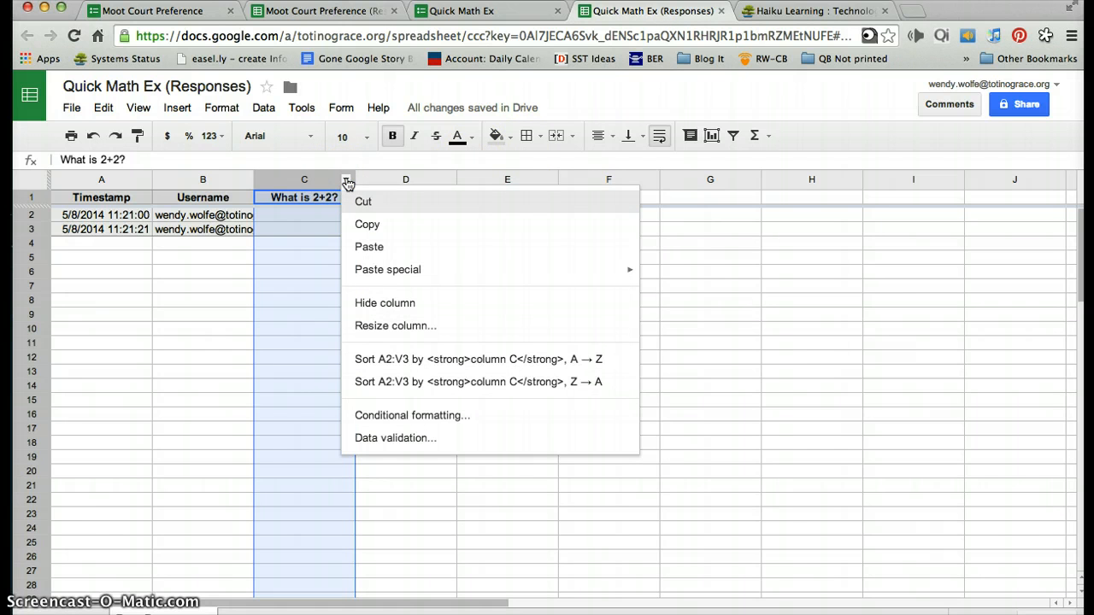
left_click(369, 419)
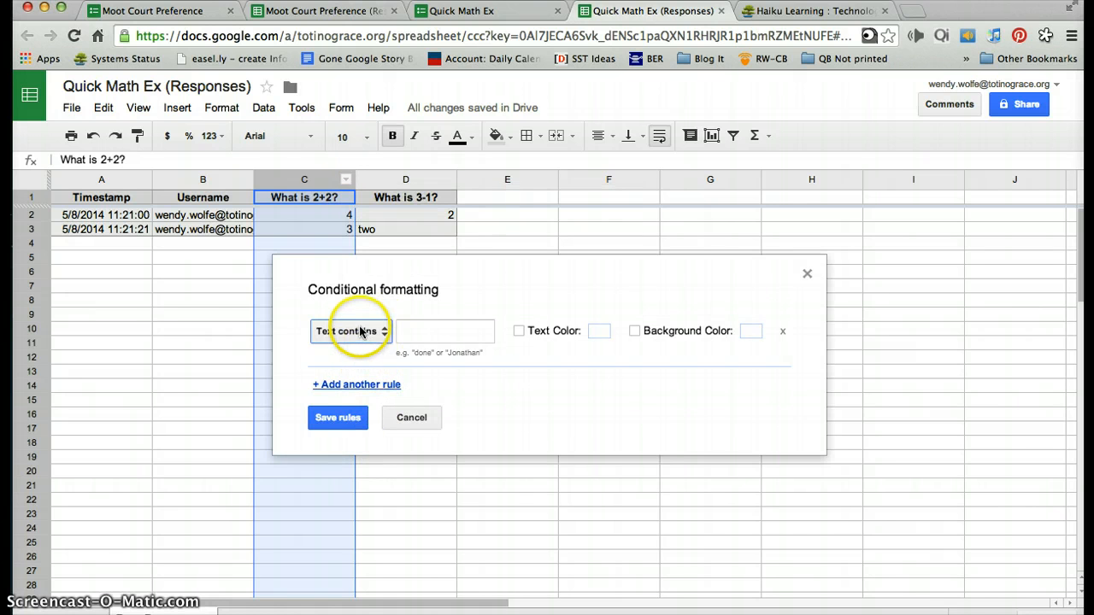
left_click(421, 333)
type("4")
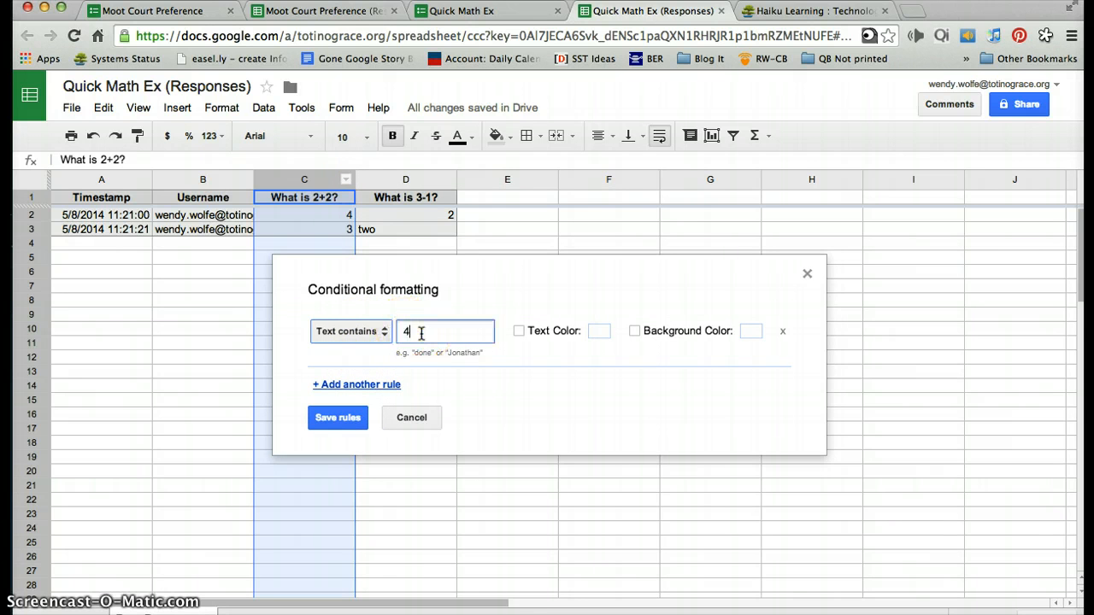
left_click(634, 331)
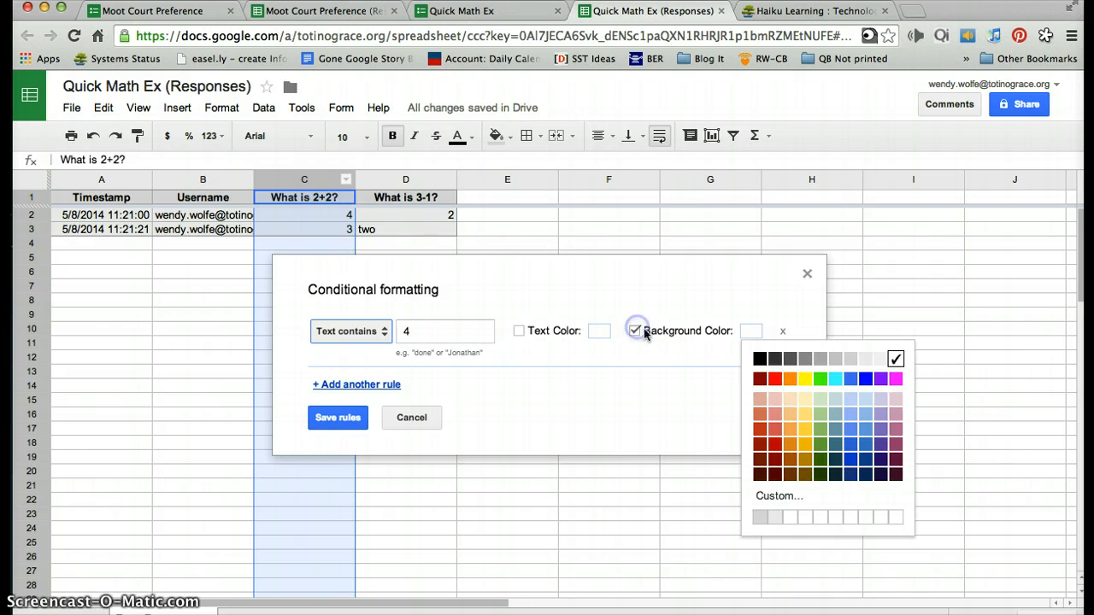
left_click(821, 444)
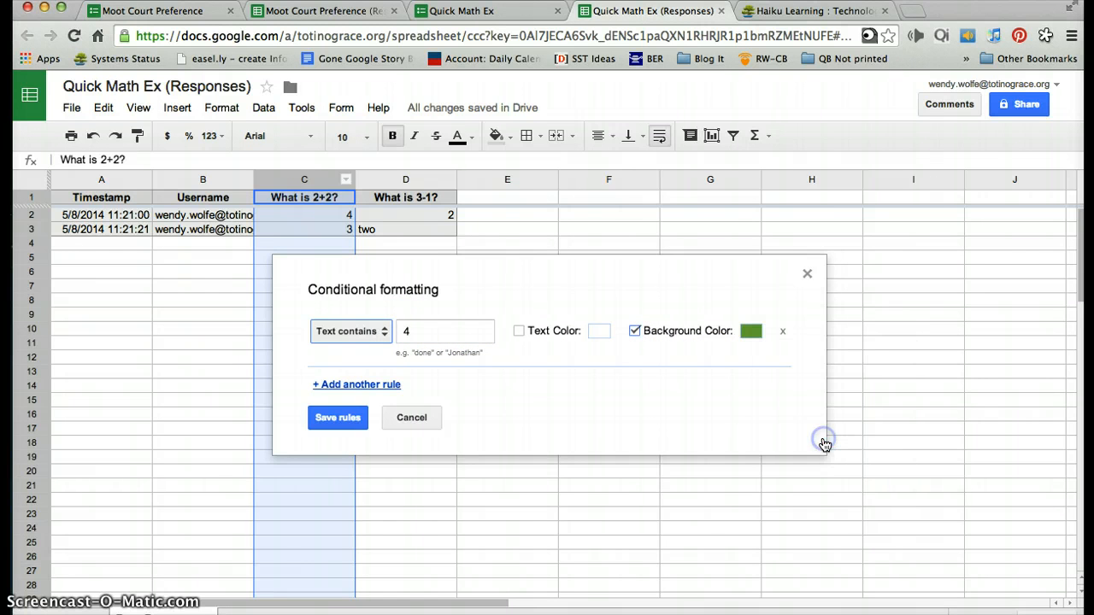
Step: Add a second rule giving text containing 3 a red background, and save the rules for the "What is 2+2?" column
left_click(382, 385)
left_click(428, 384)
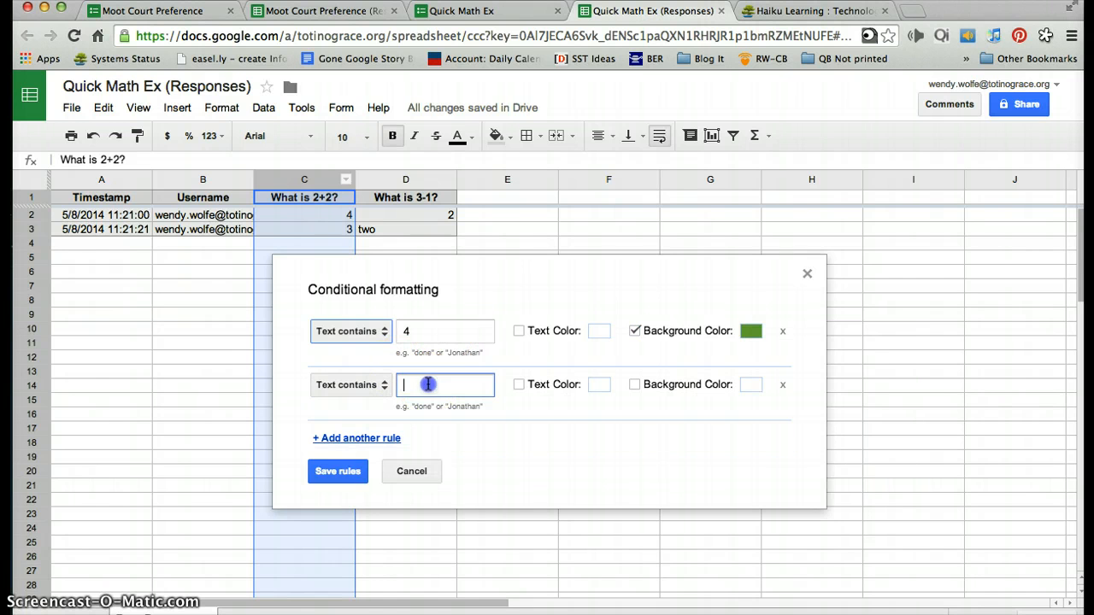
left_click(634, 384)
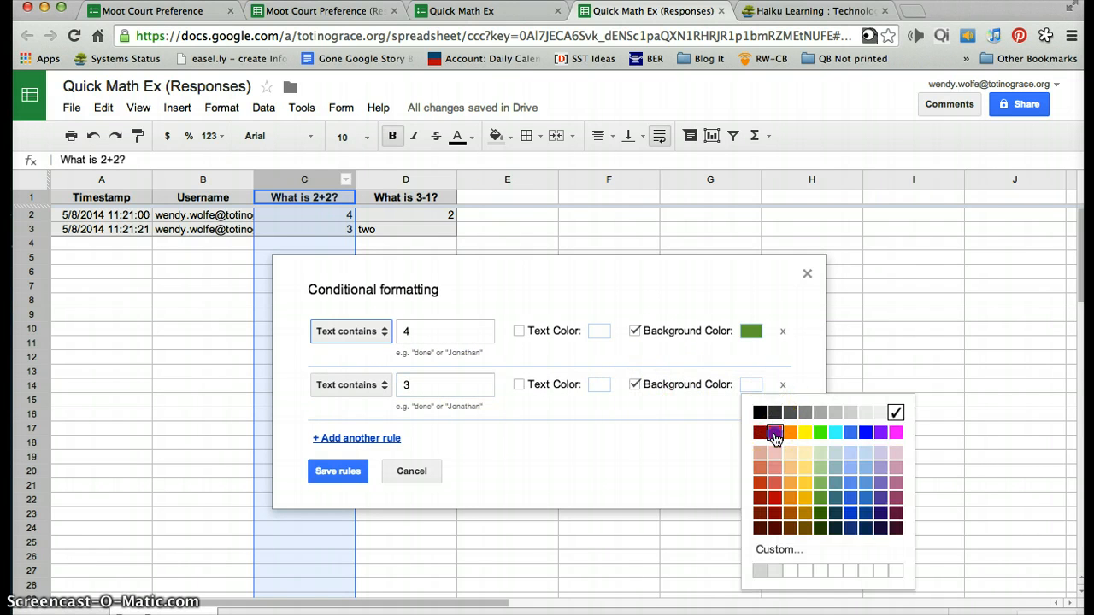
left_click(774, 432)
left_click(343, 471)
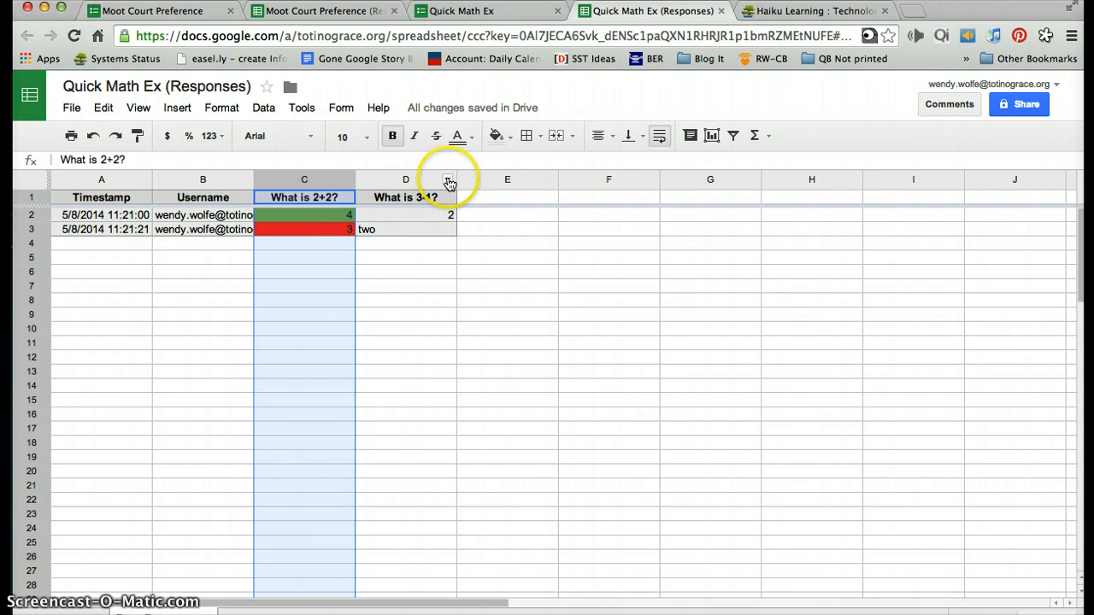
Step: Set up a conditional formatting rule on the "What is 3-1?" column giving text containing "two" a dark green background
left_click(447, 180)
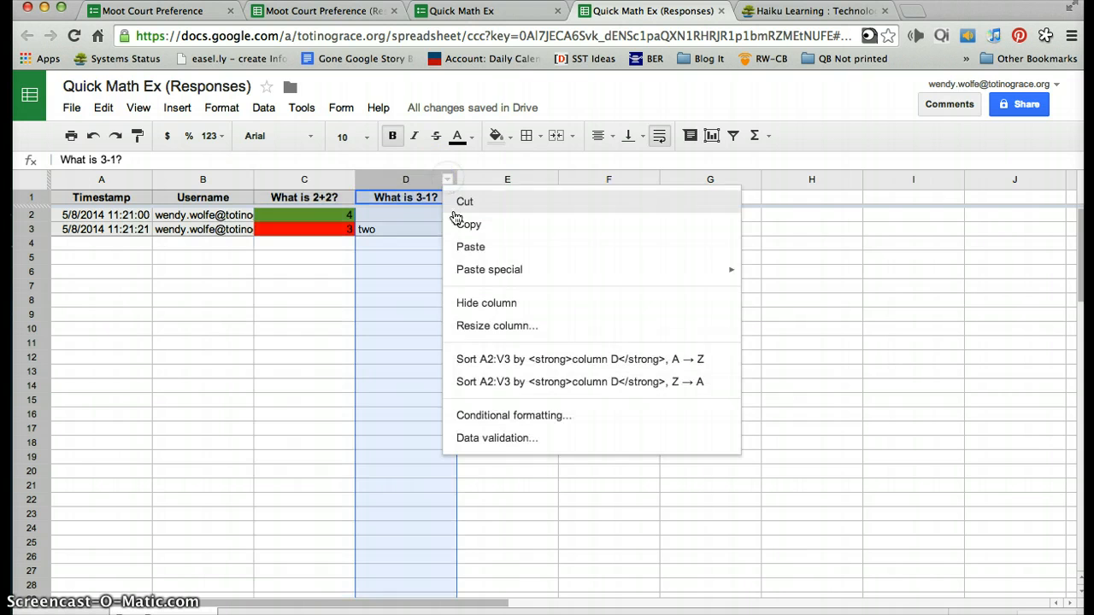
left_click(468, 414)
left_click(426, 333)
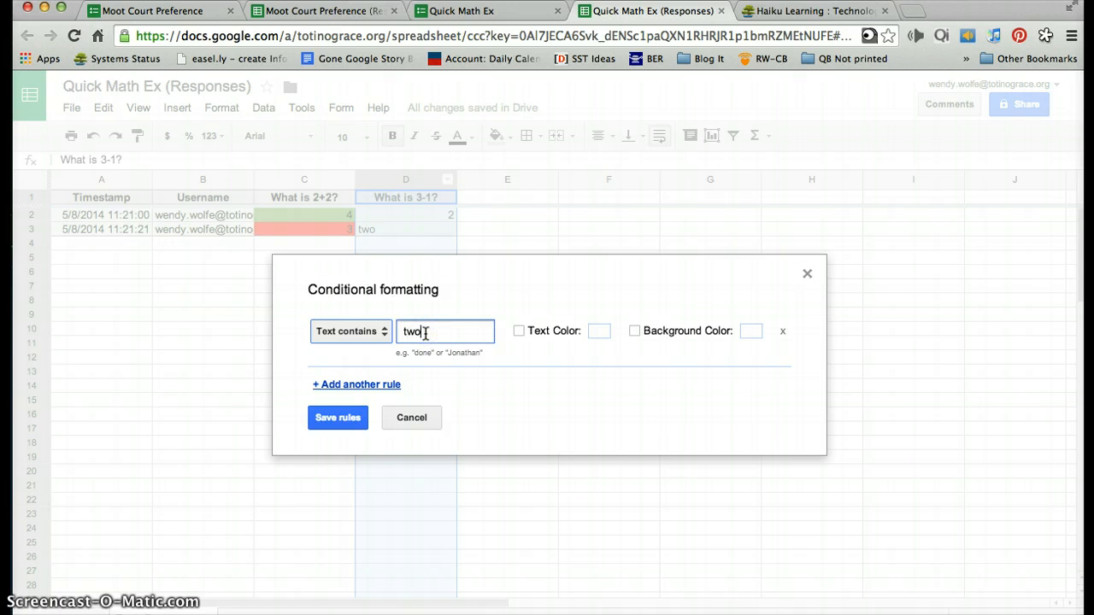
left_click(634, 330)
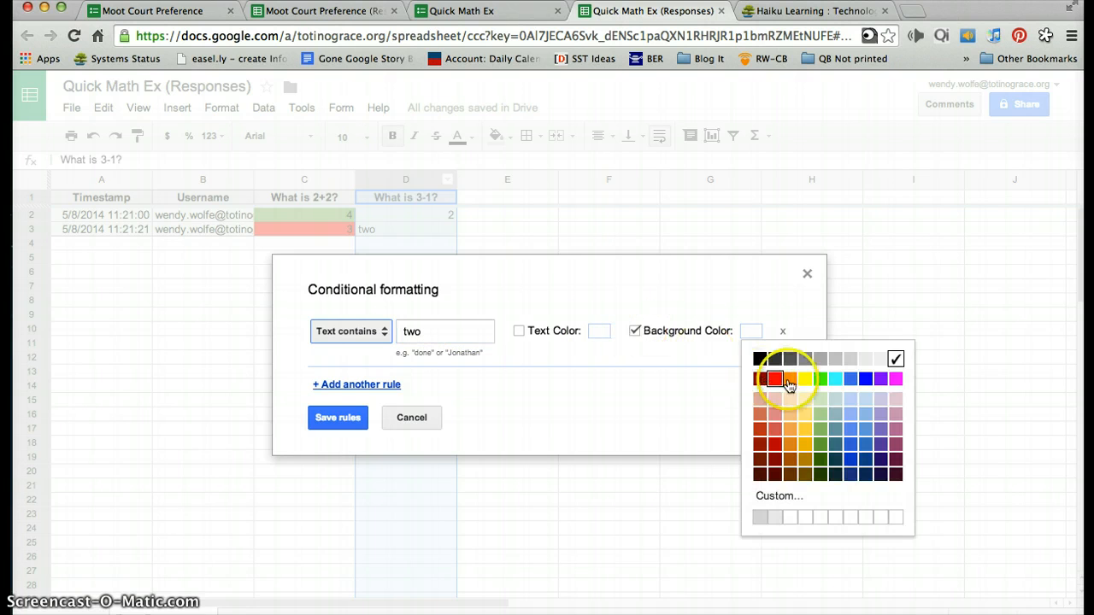
left_click(821, 469)
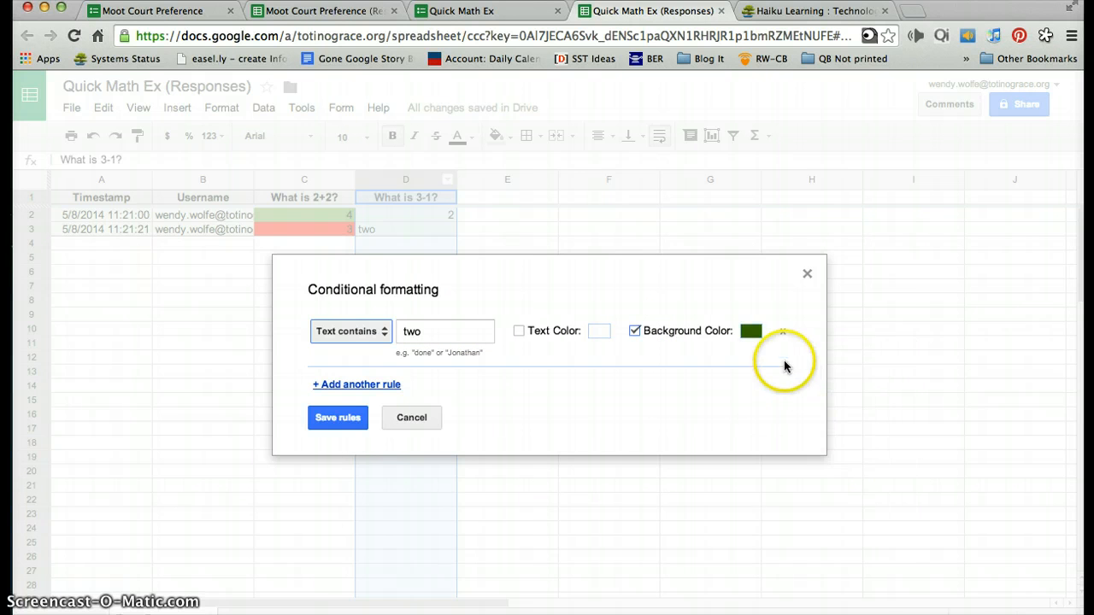
Step: Add a second rule for the "What is 3-1?" column giving text containing 2 the same dark green background
left_click(384, 385)
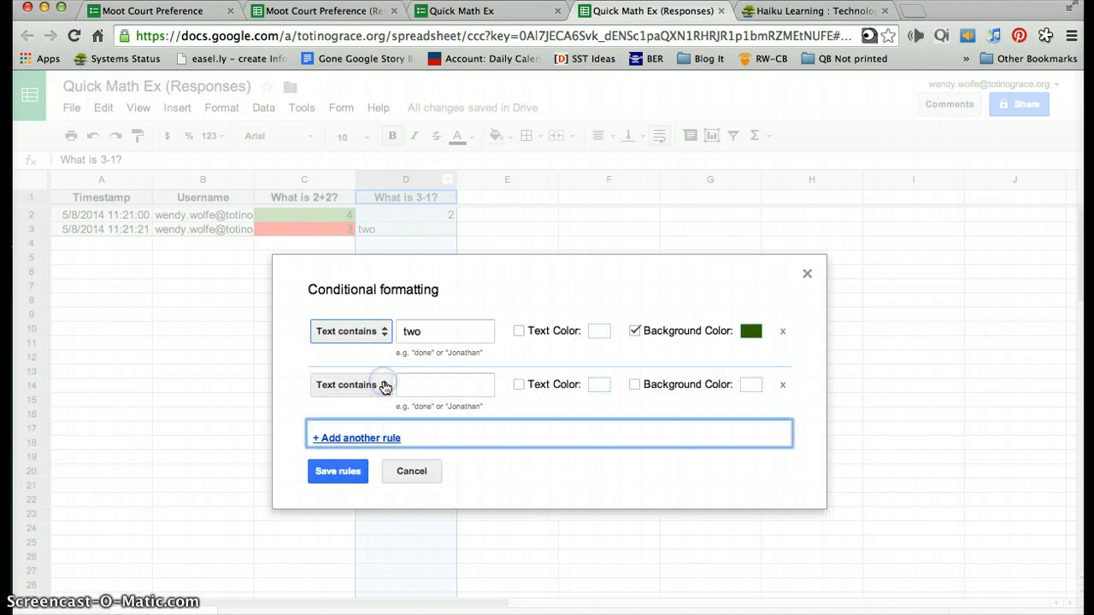
left_click(423, 383)
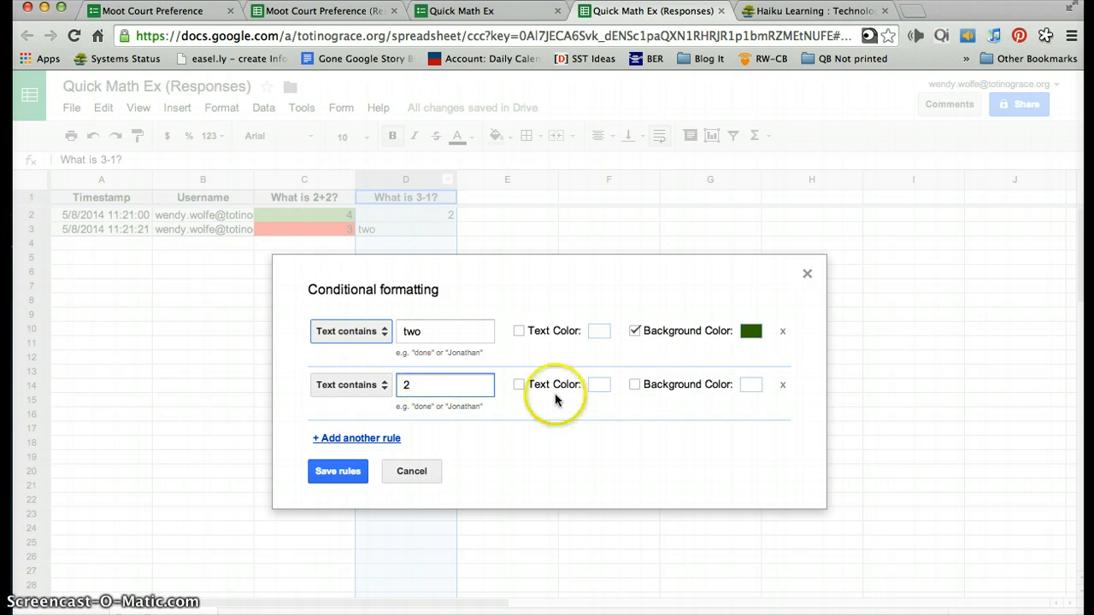
left_click(634, 385)
left_click(751, 386)
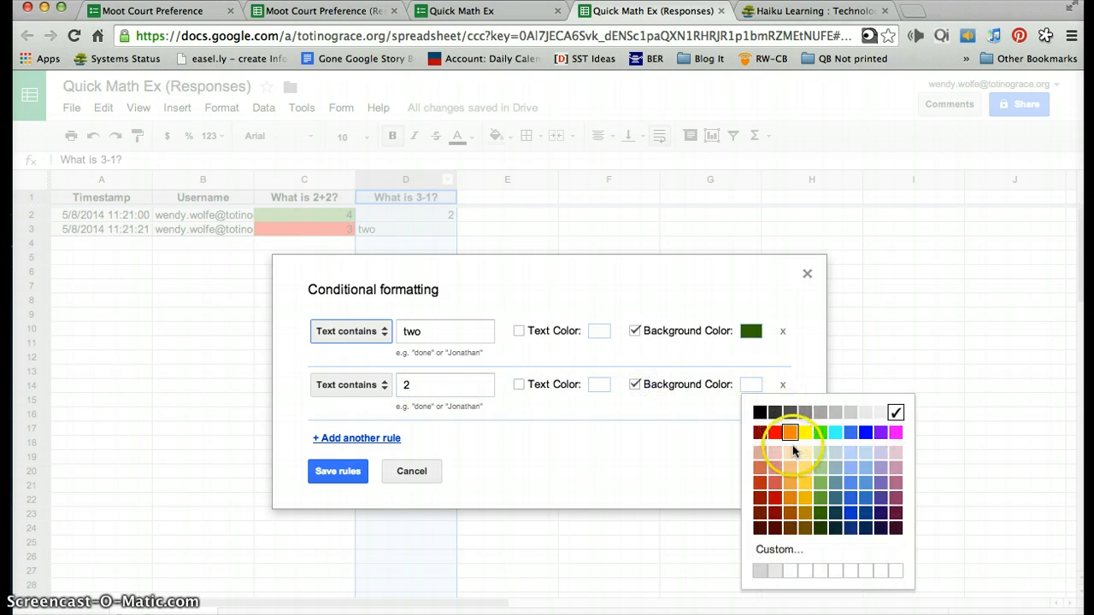
left_click(819, 512)
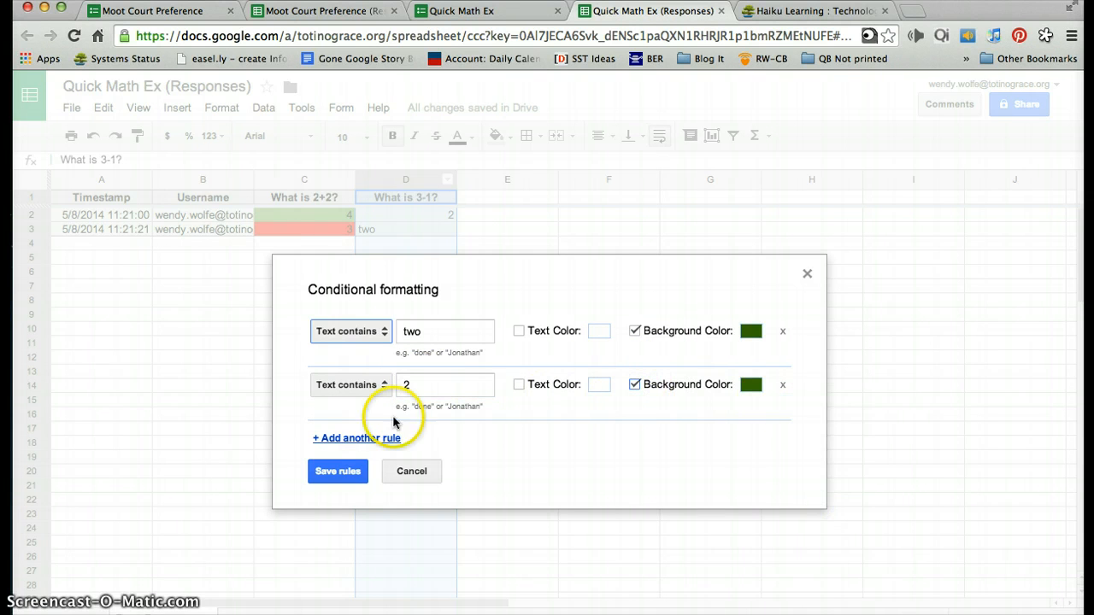
Step: Add a third, blank "Text contains" rule for the "What is 3-1?" column and save the column's conditional formatting rules
left_click(355, 440)
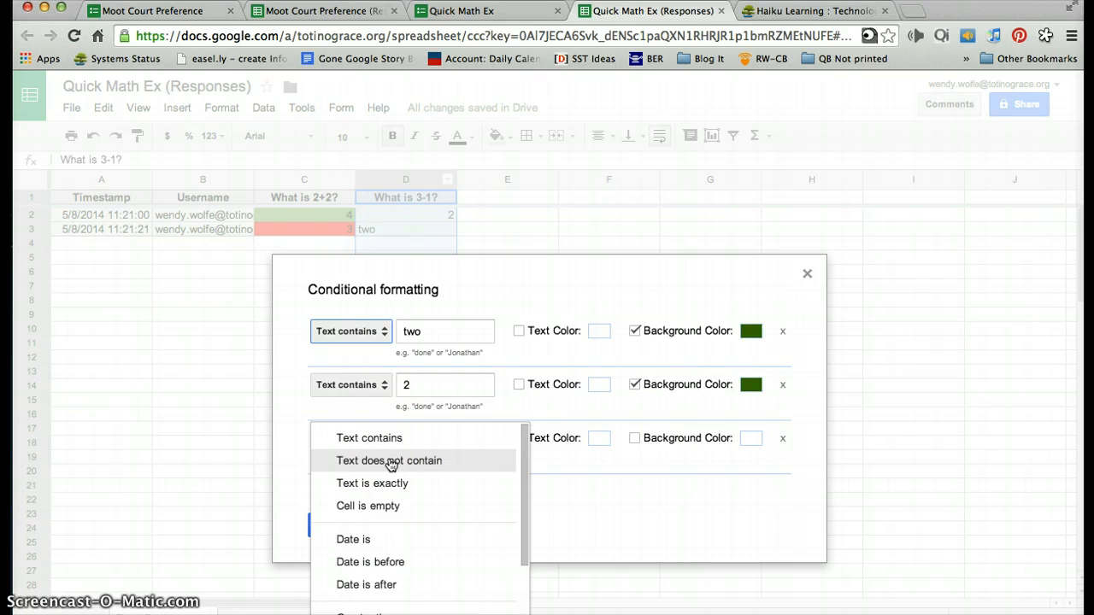
left_click(609, 516)
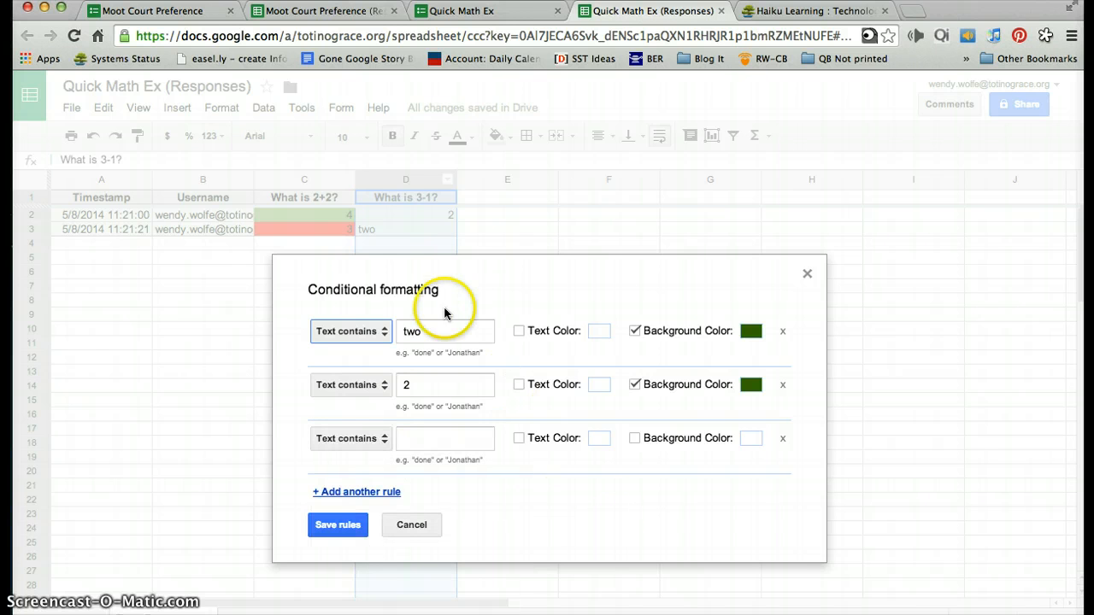
left_click(340, 525)
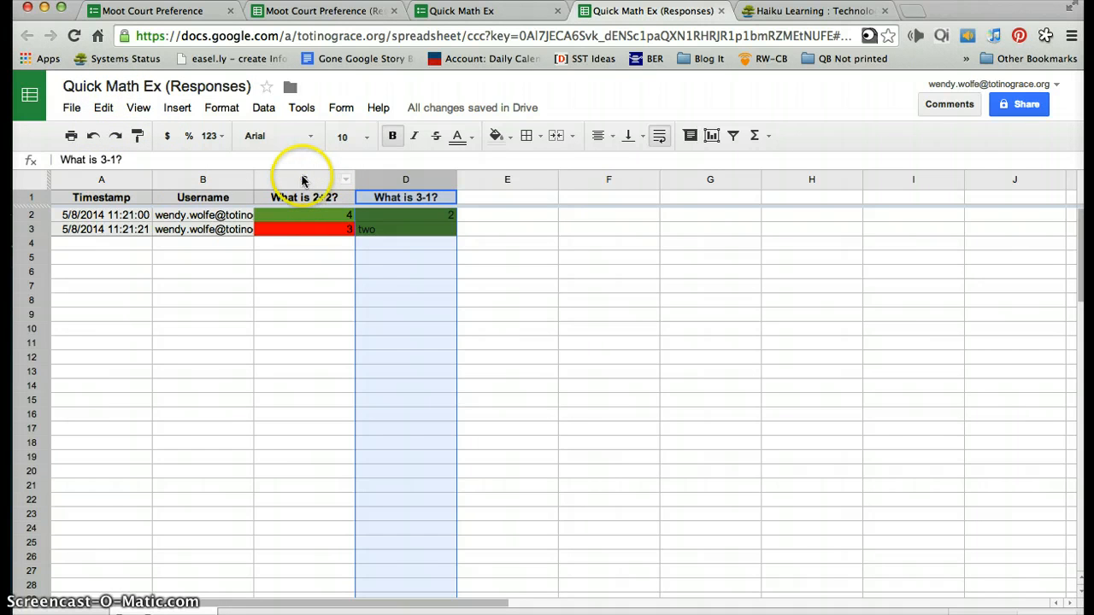
Step: Remove the red-background rule for text containing 3 from the "What is 2+2?" column's conditional formatting and save the rules
left_click(346, 181)
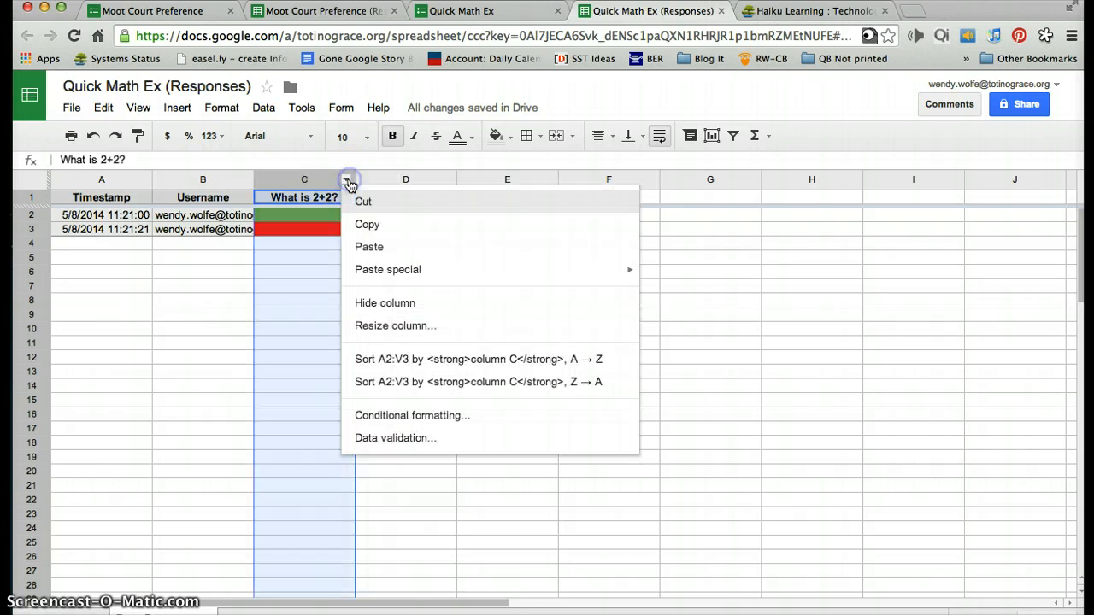
left_click(371, 421)
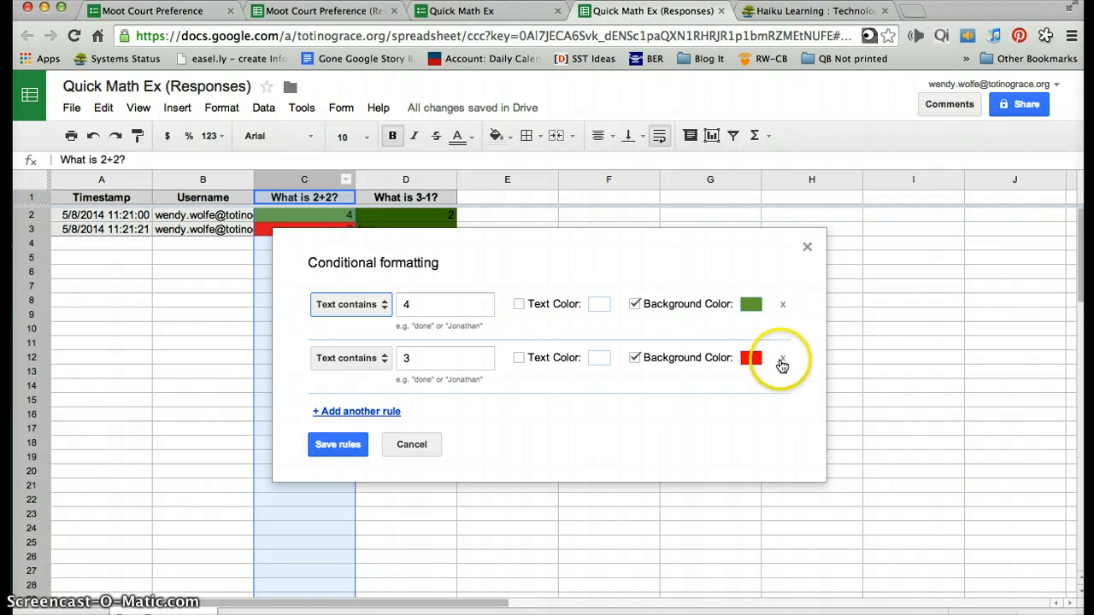
left_click(781, 361)
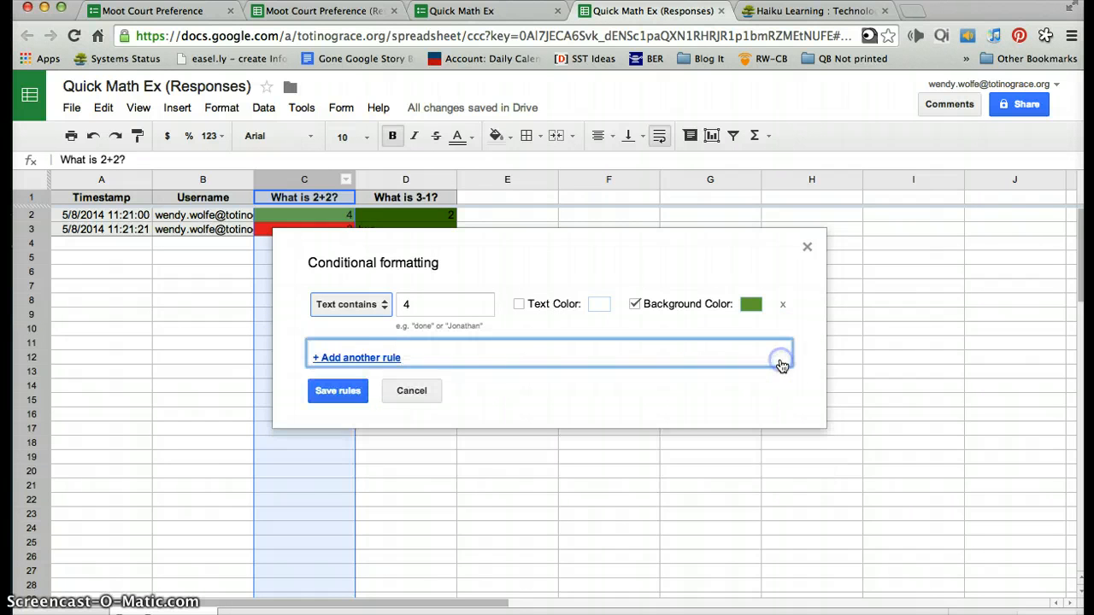
left_click(337, 391)
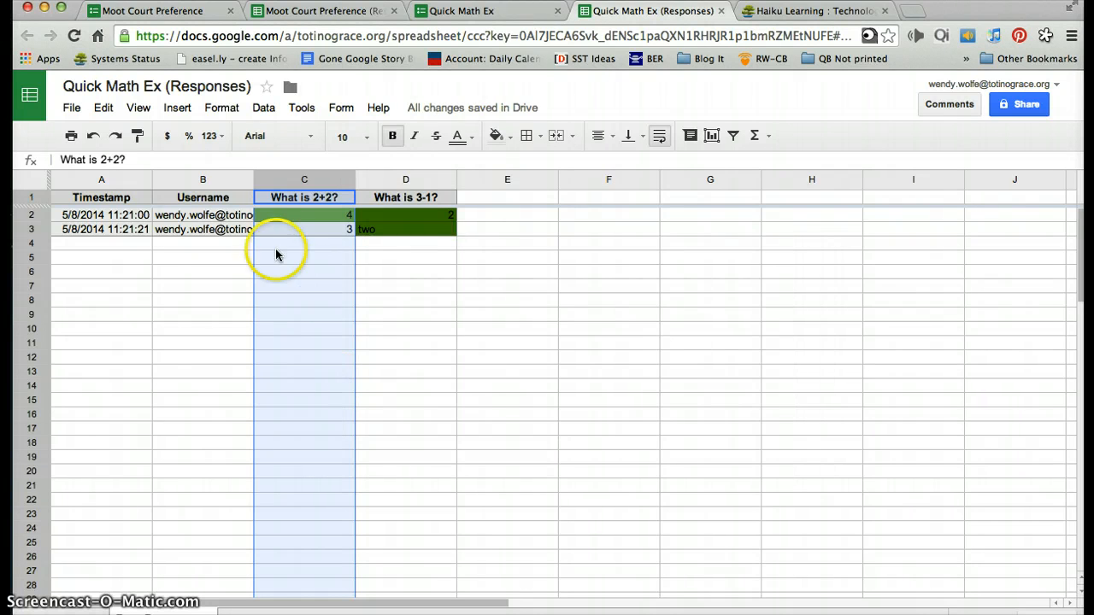